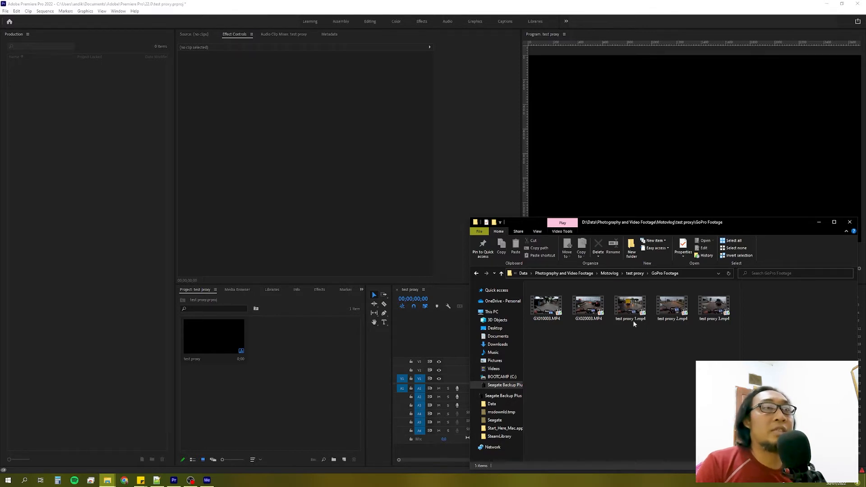
- Import test proxy 1.mp4 from the GoPro Footage folder into the project and place it at the start of the sequence on V1
left_click(630, 309)
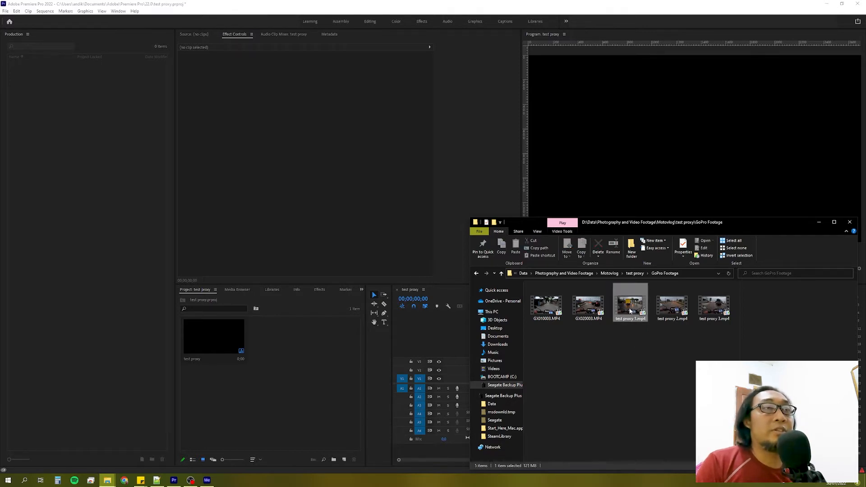
left_click_drag(630, 313, 297, 374)
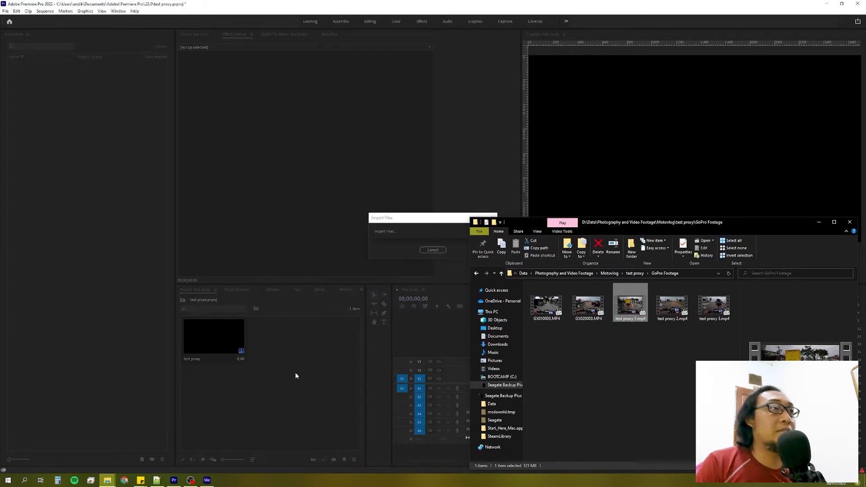
left_click(312, 388)
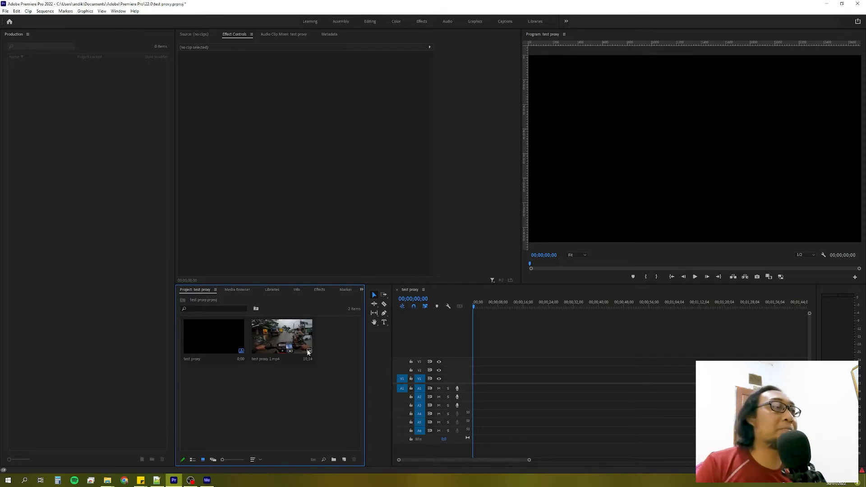
left_click(284, 342)
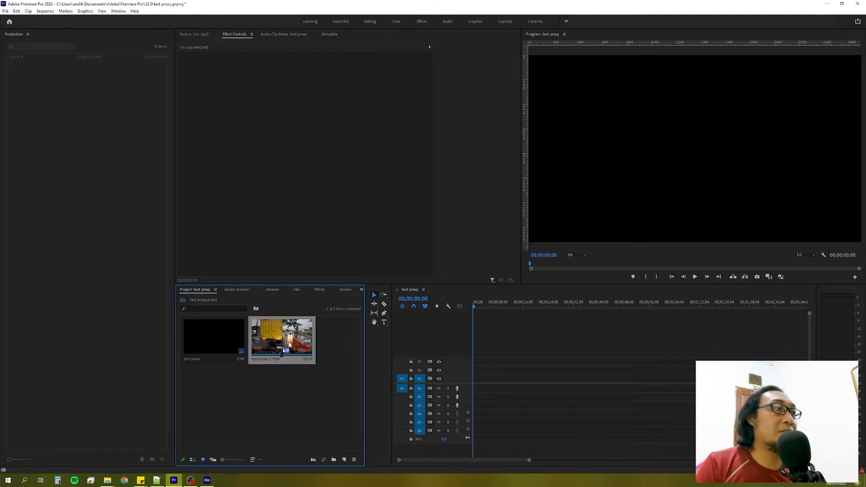
left_click_drag(287, 343, 478, 377)
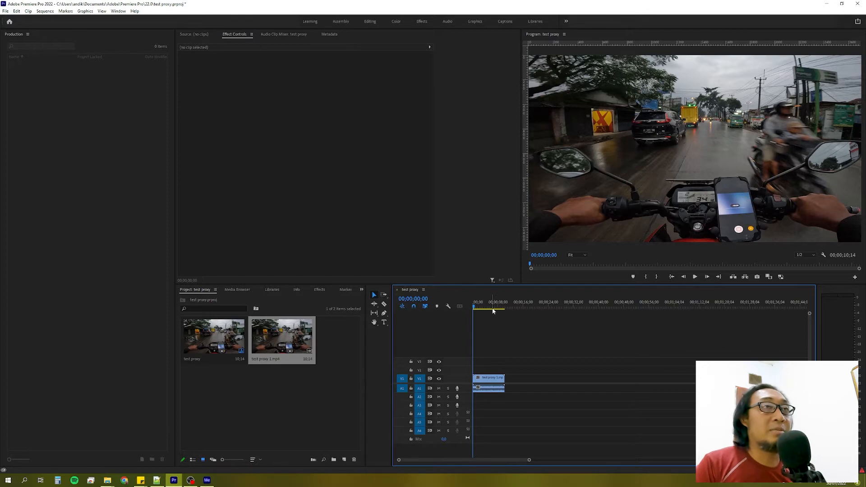
- Play the test proxy sequence from the start, skip ahead within the clip, and stop playback
key("space")
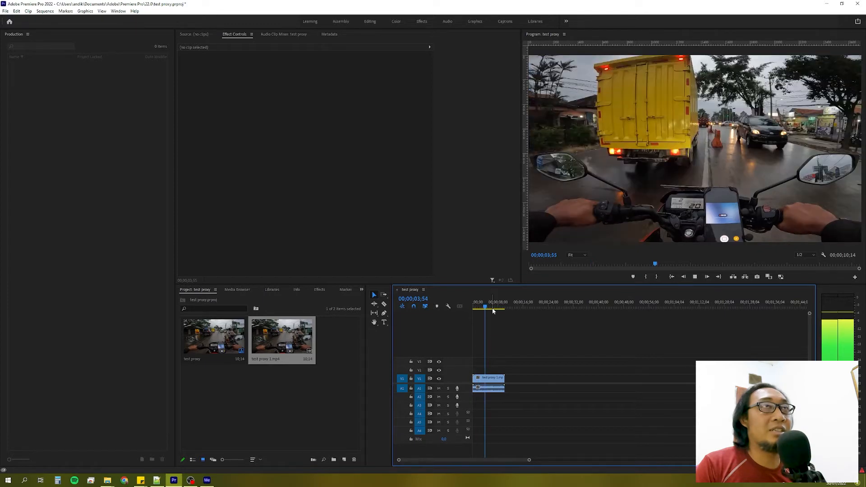
left_click(493, 308)
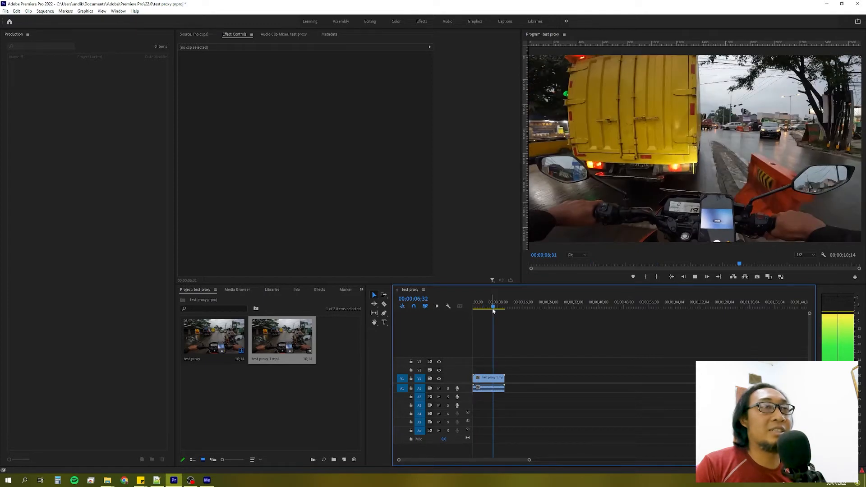
key("space")
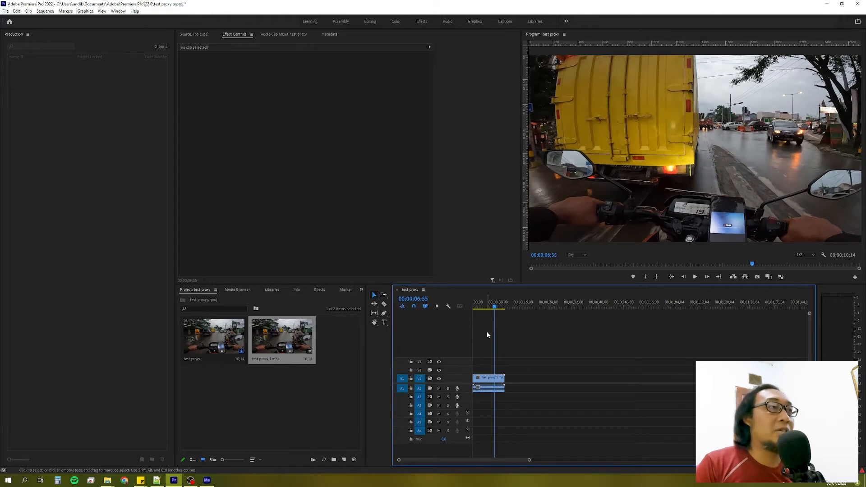
left_click(332, 363)
left_click(251, 340)
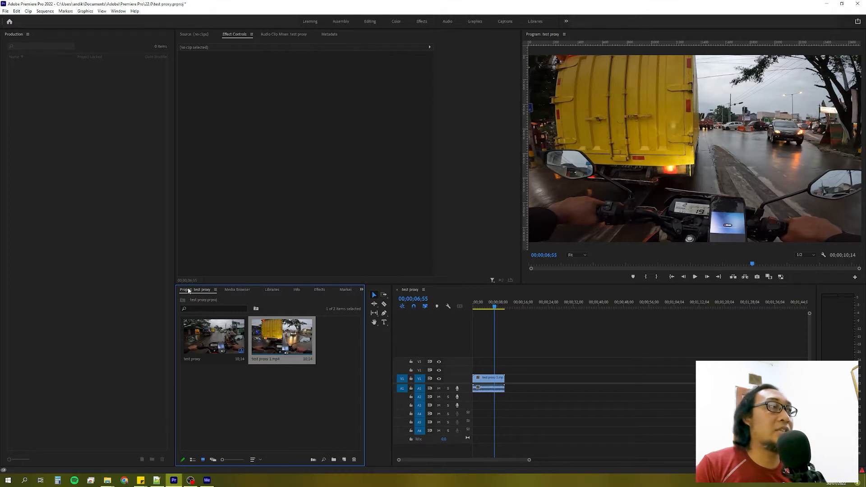
right_click(286, 340)
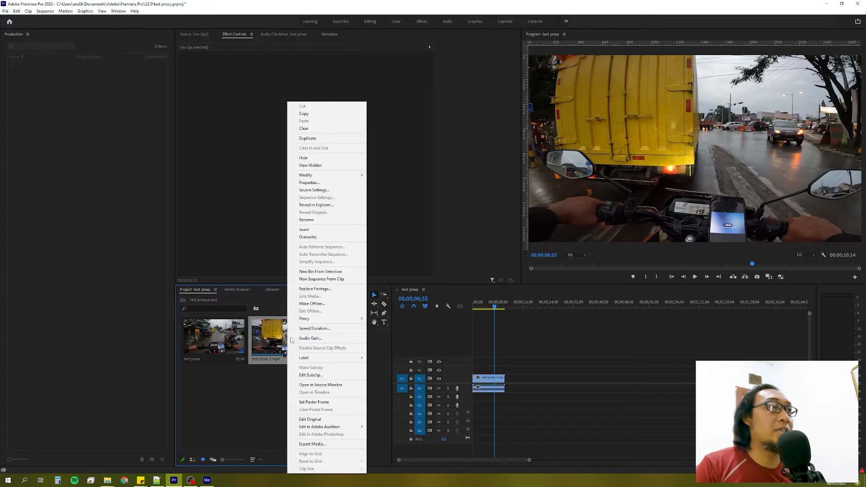
left_click(264, 386)
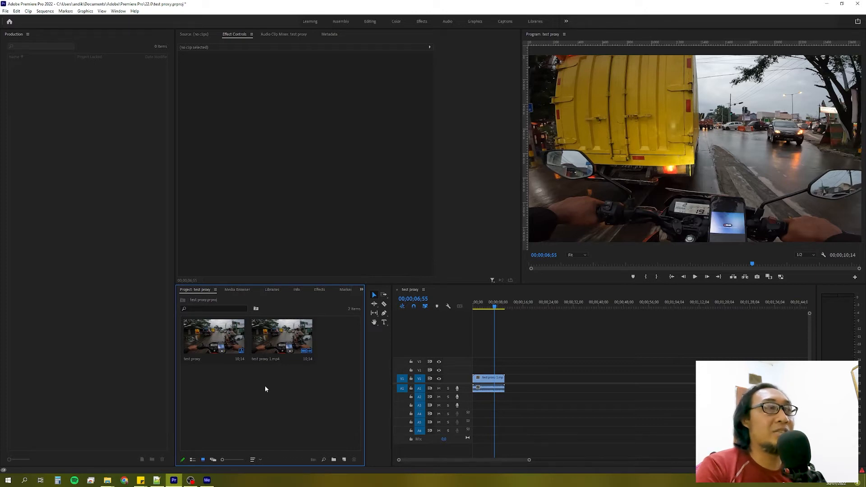
- Switch to Adobe Media Encoder to check its queue, and return to Premiere Pro
left_click(208, 482)
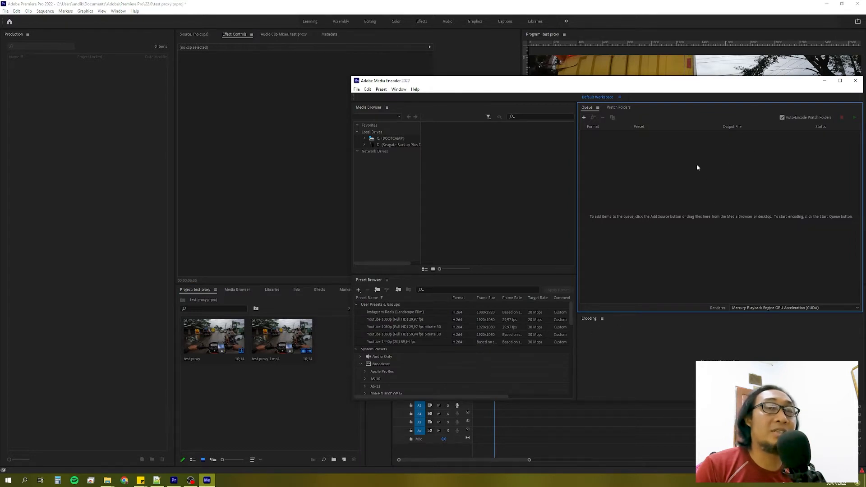
left_click(823, 81)
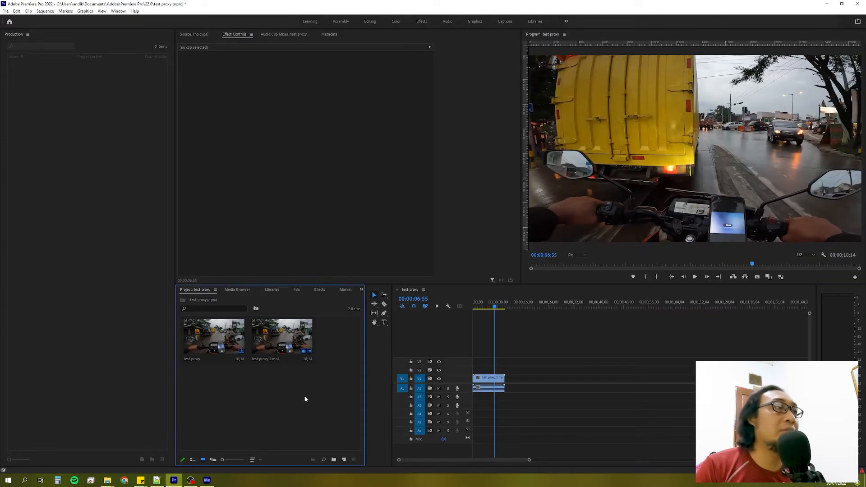
- Start creating proxies for test proxy 1.mp4 with format H.264 and preset H.264 Low Resolution Proxy
left_click(290, 338)
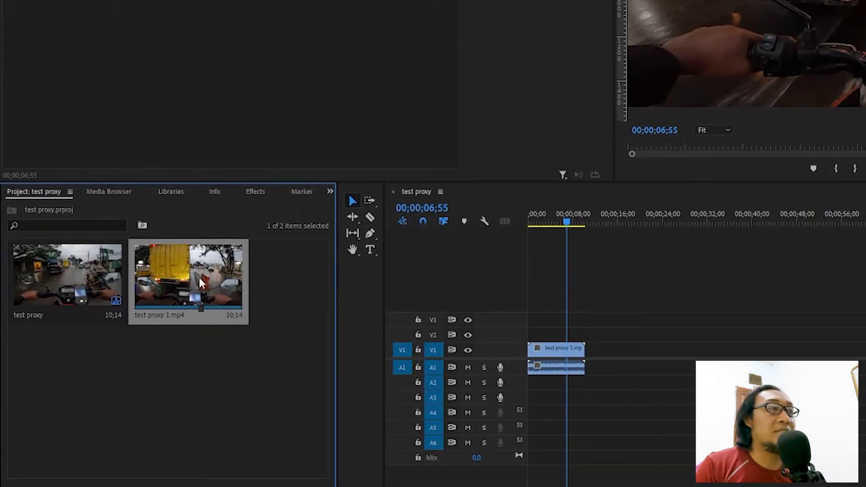
right_click(201, 282)
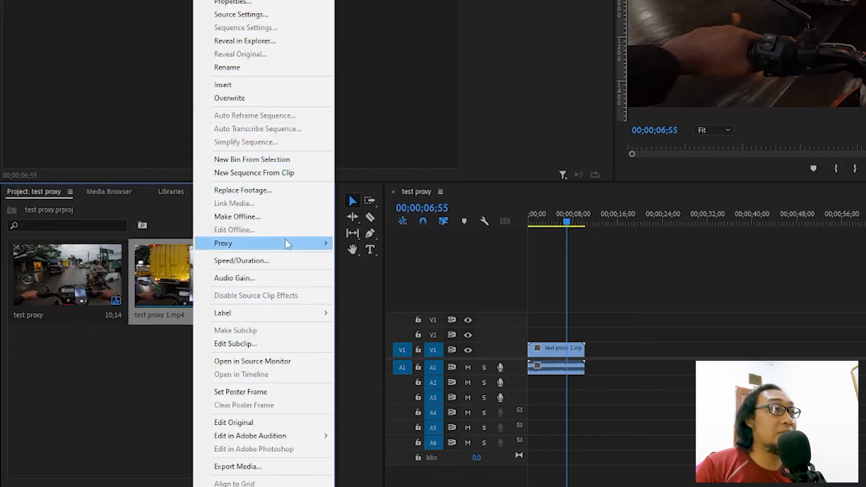
mouse_move(287, 244)
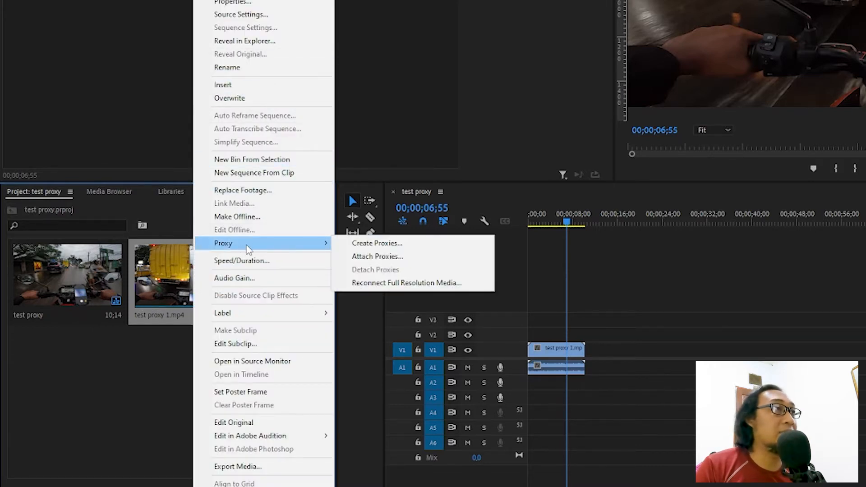
left_click(349, 246)
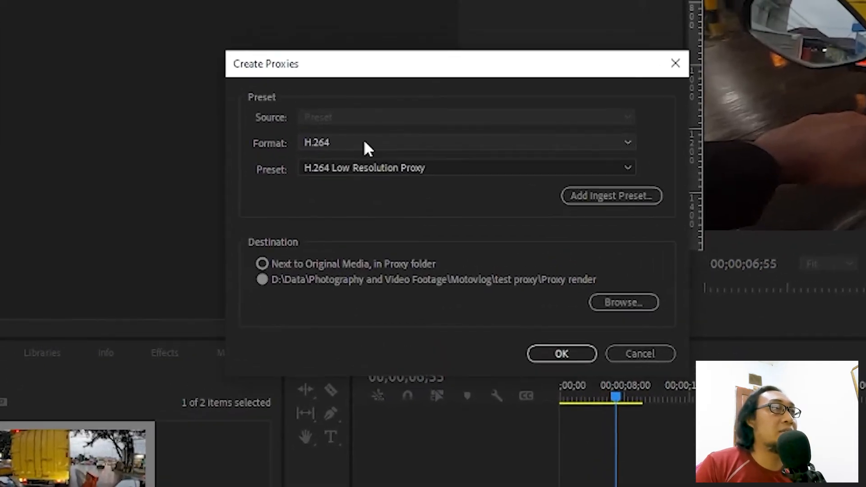
left_click(365, 143)
left_click(370, 147)
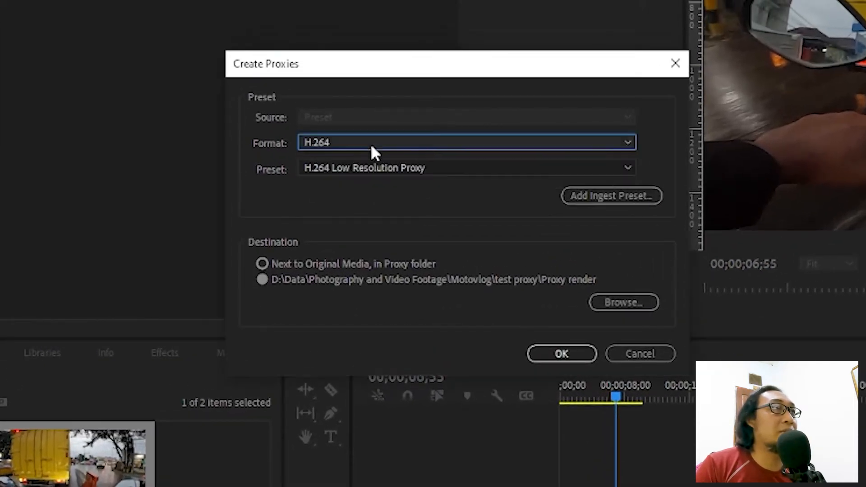
left_click(402, 169)
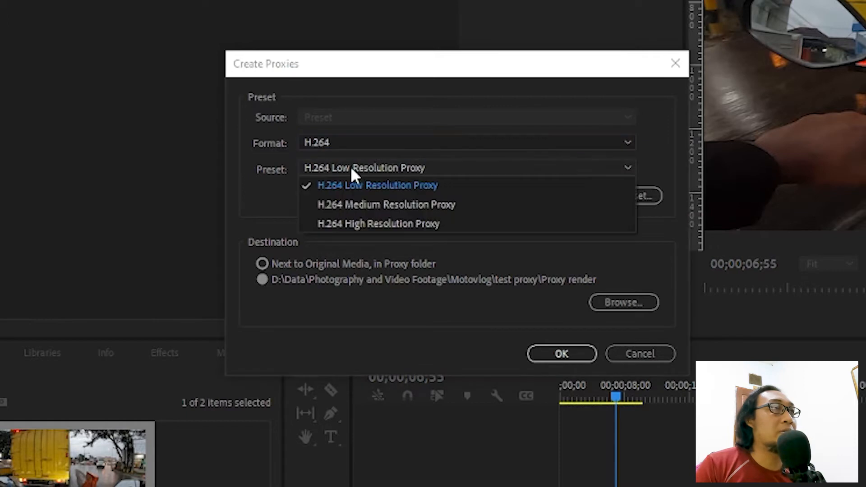
left_click(397, 185)
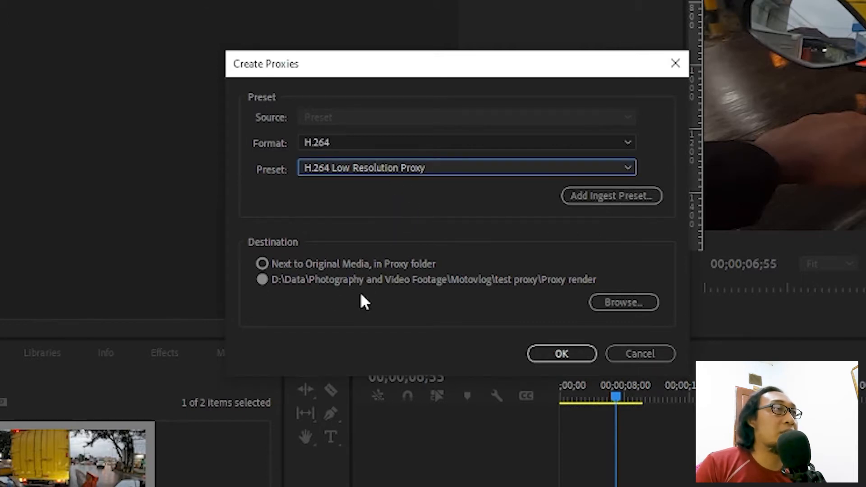
- Check the Proxy render folder inside test proxy in File Explorer and create the proxies with that folder as destination
left_click(309, 286)
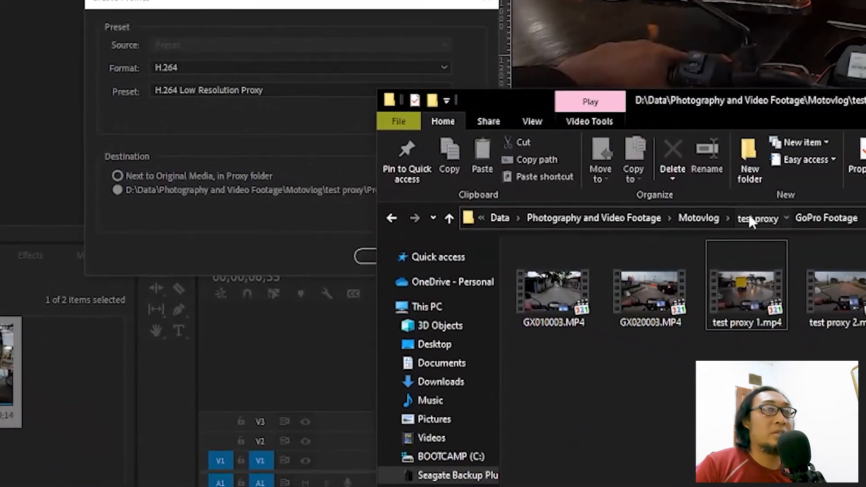
left_click(844, 256)
left_click_drag(642, 58, 427, 58)
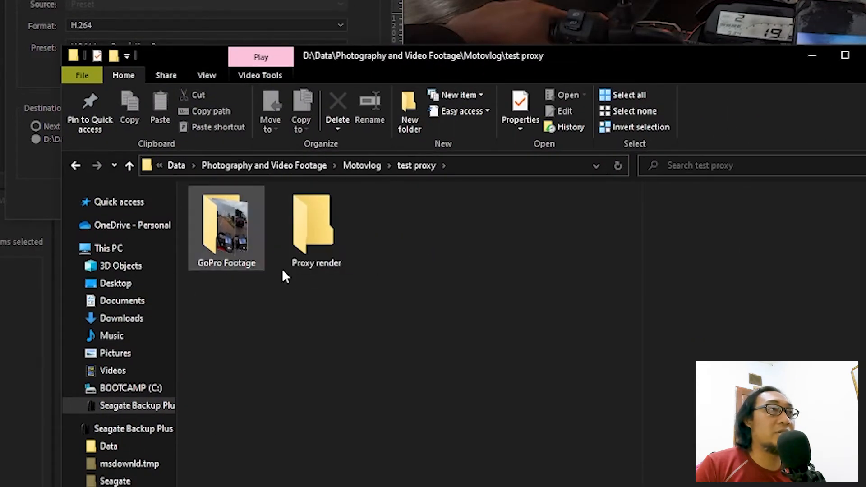
left_click(314, 233)
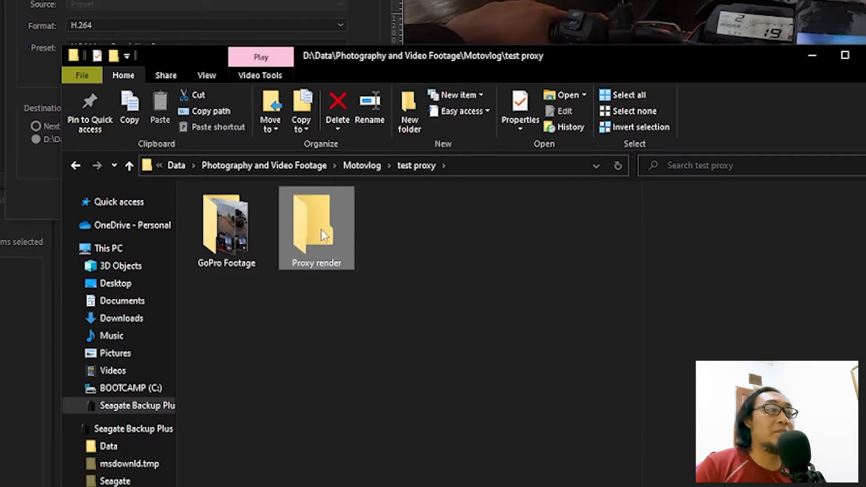
left_click(418, 225)
left_click(811, 56)
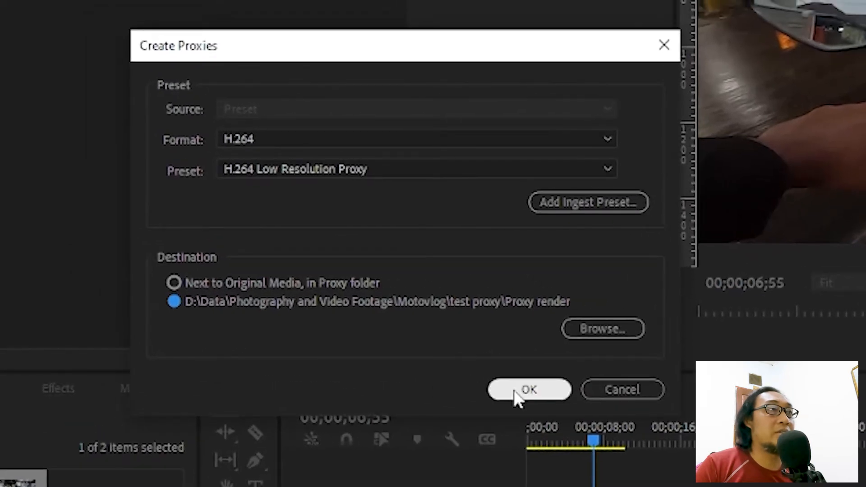
left_click(516, 391)
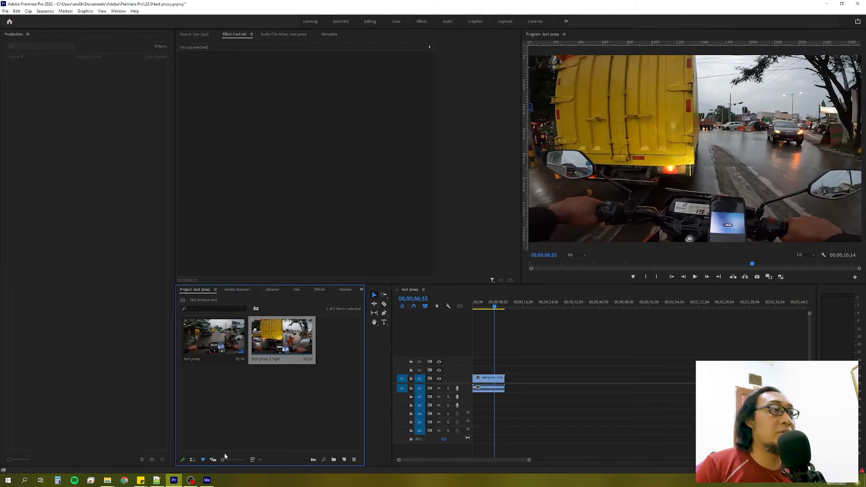
- Check the status of the test proxy 1.mp4 proxy job in Adobe Media Encoder, and return to Premiere Pro
left_click(207, 480)
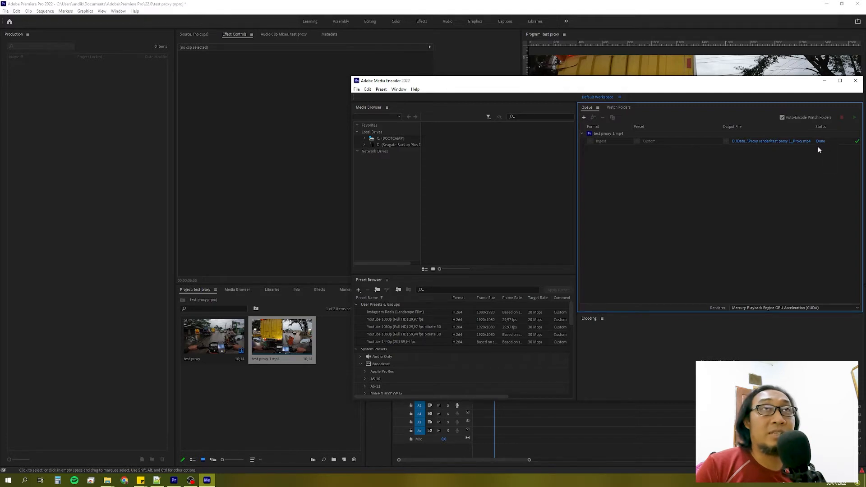
left_click(824, 82)
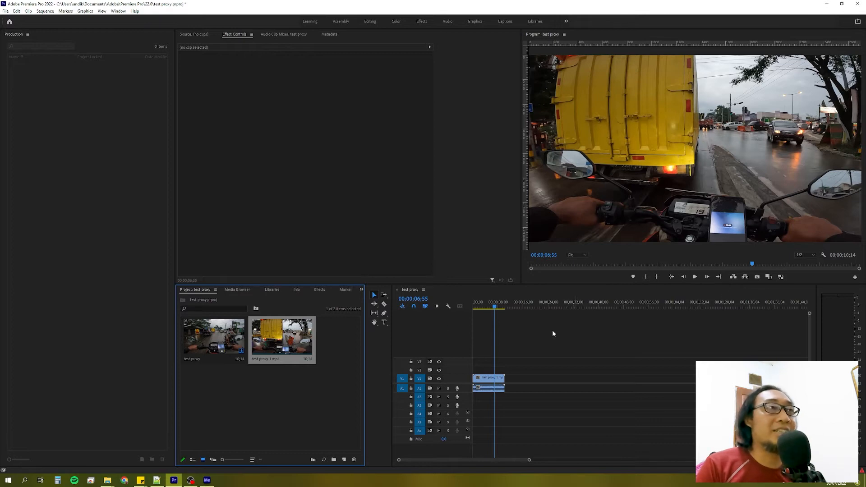
- Play the first few seconds of the sequence from its beginning, stop, and return the playhead to the start
left_click_drag(492, 308, 464, 308)
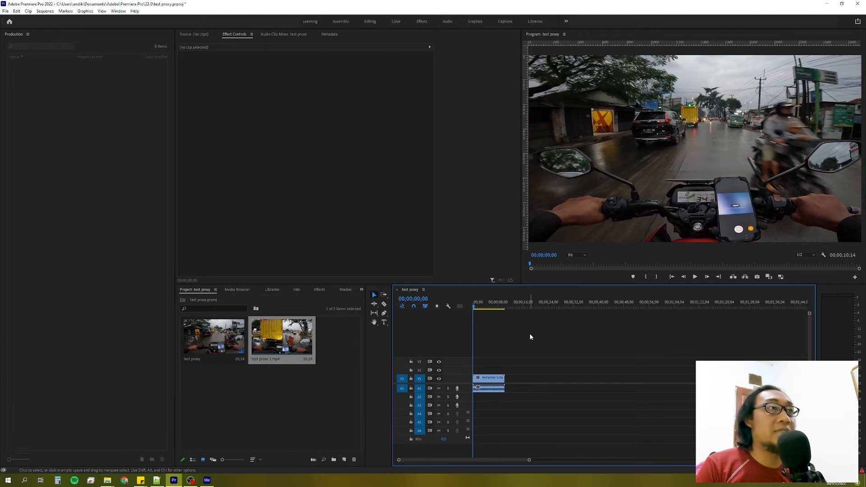
key("space")
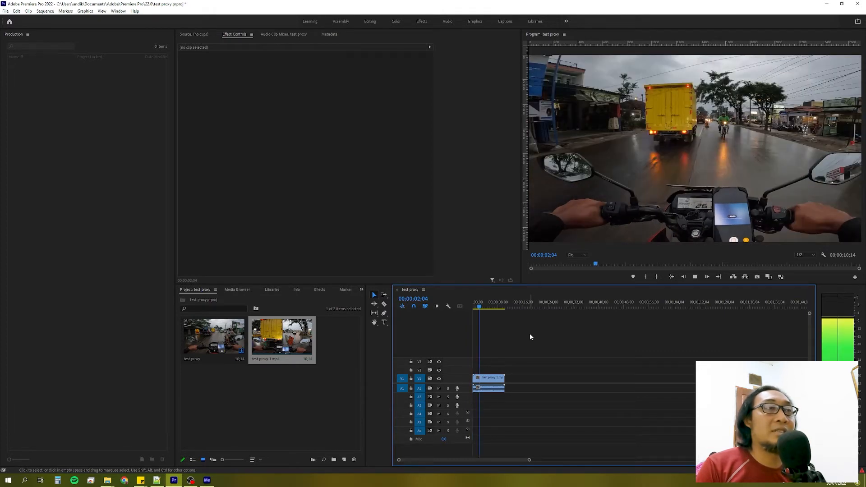
key("space")
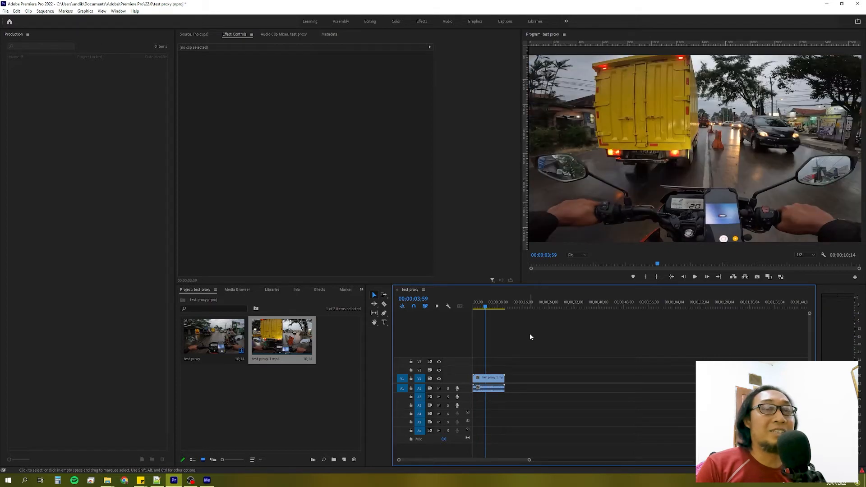
key("Home")
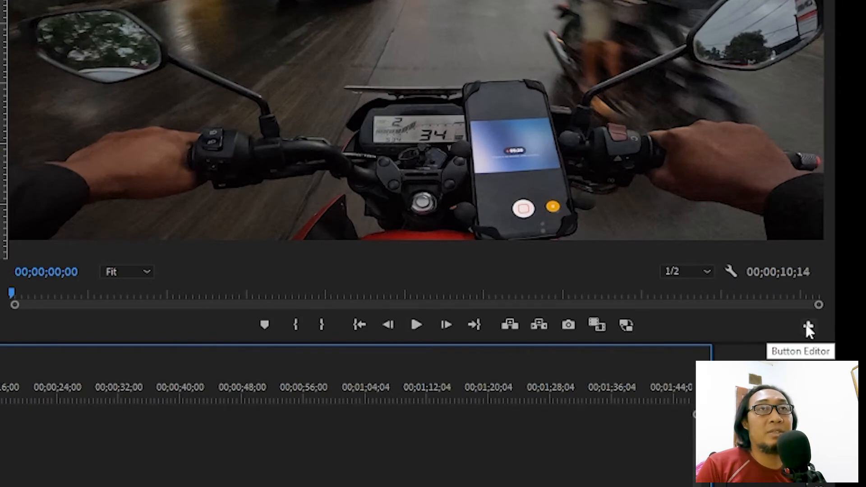
- Include Toggle Proxies among the Program monitor controls and turn proxy playback on
left_click(808, 327)
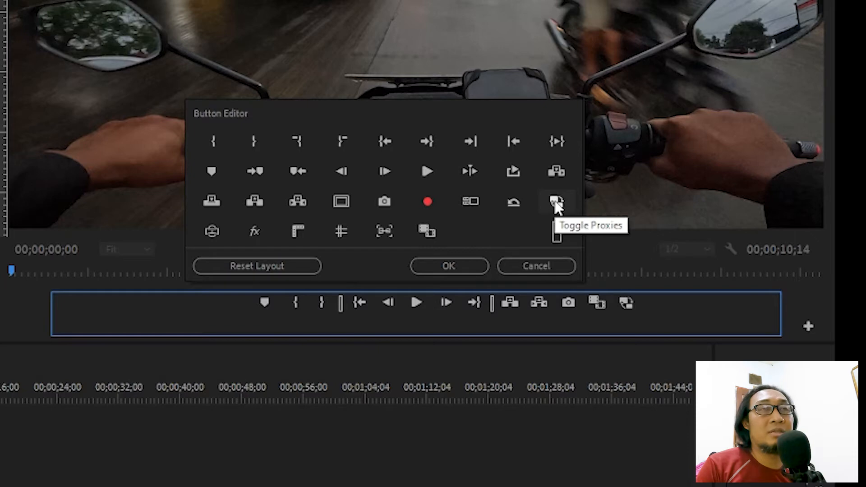
left_click_drag(557, 207, 649, 310)
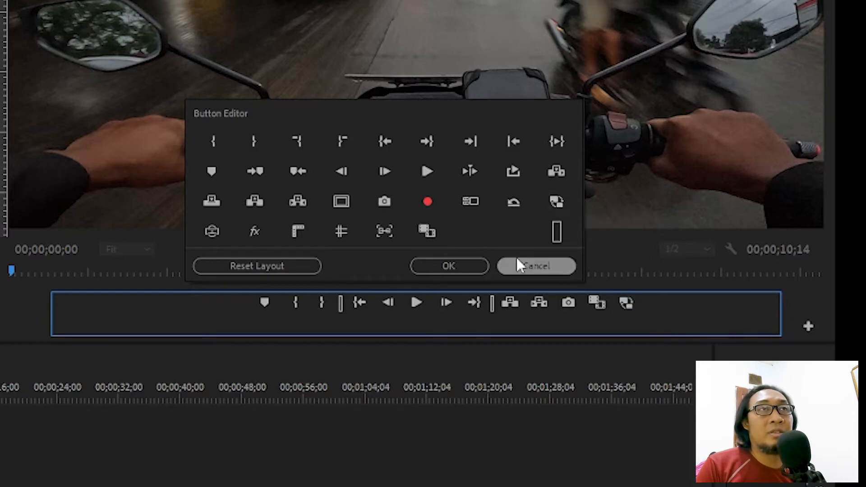
left_click(462, 265)
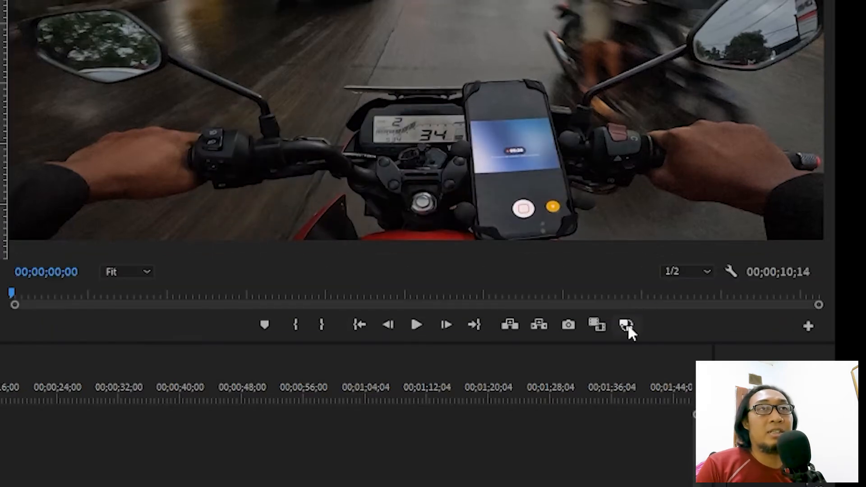
left_click(626, 327)
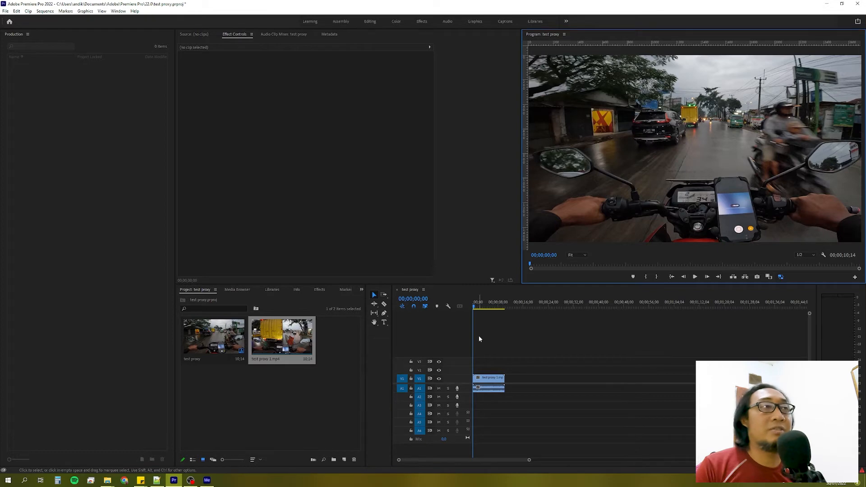
- Play the whole sequence from its beginning with proxy playback on
left_click_drag(480, 305, 462, 307)
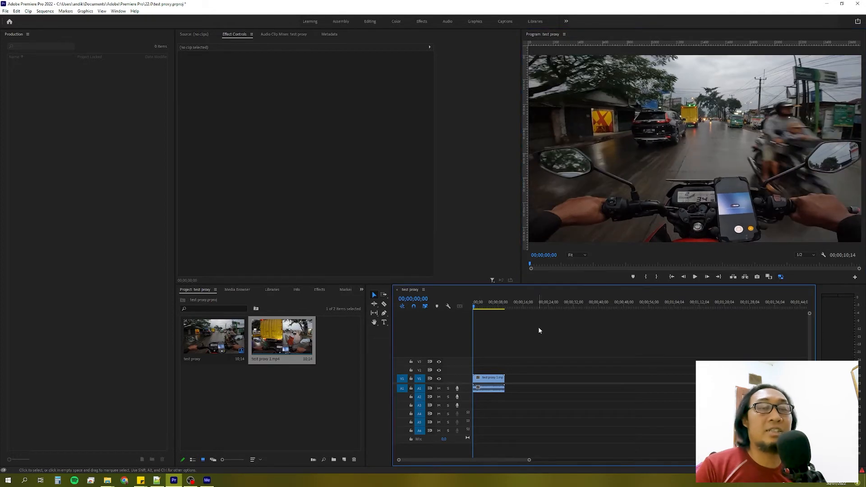
key("space")
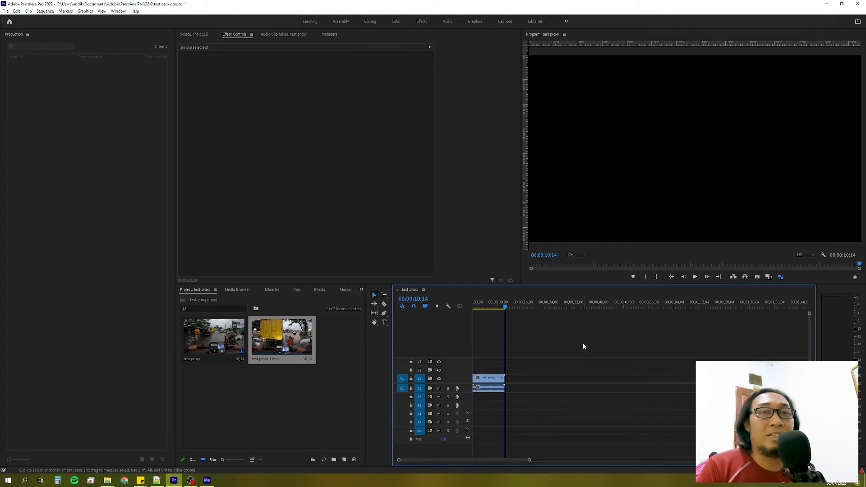
- Enable ingest in the test proxy project's settings, using Create Proxies with the H.264 Low Resolution Proxy preset
left_click(307, 393)
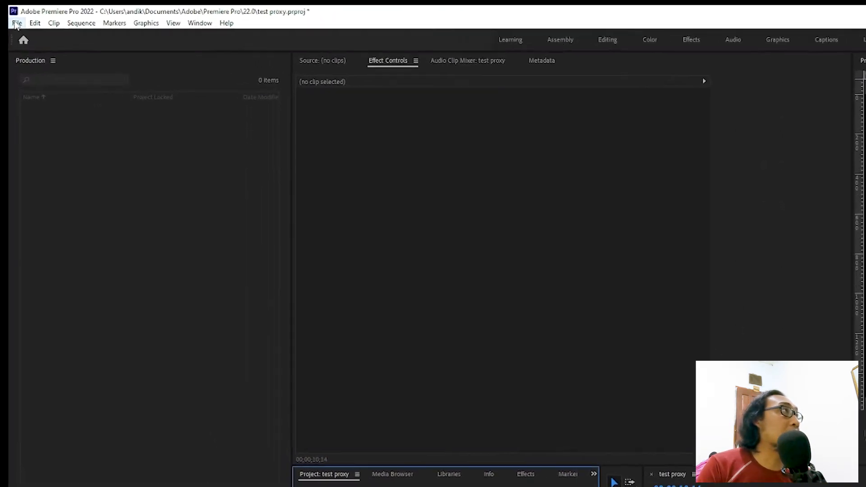
left_click(17, 23)
mouse_move(20, 35)
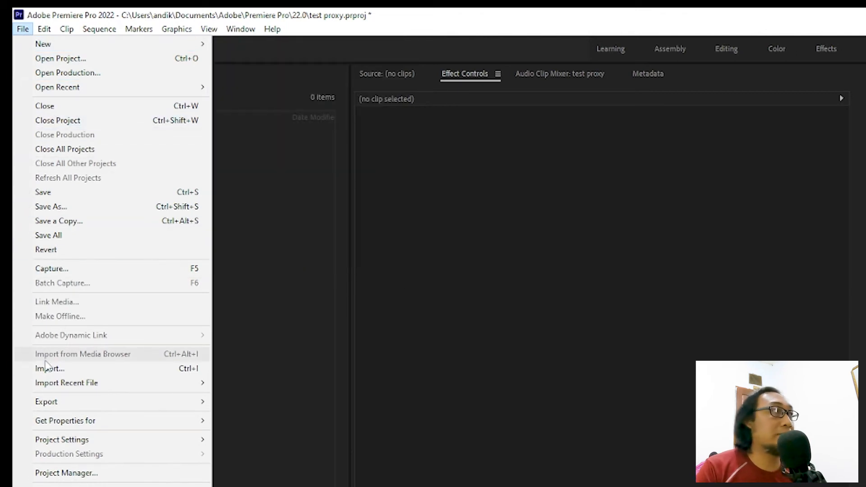
mouse_move(74, 442)
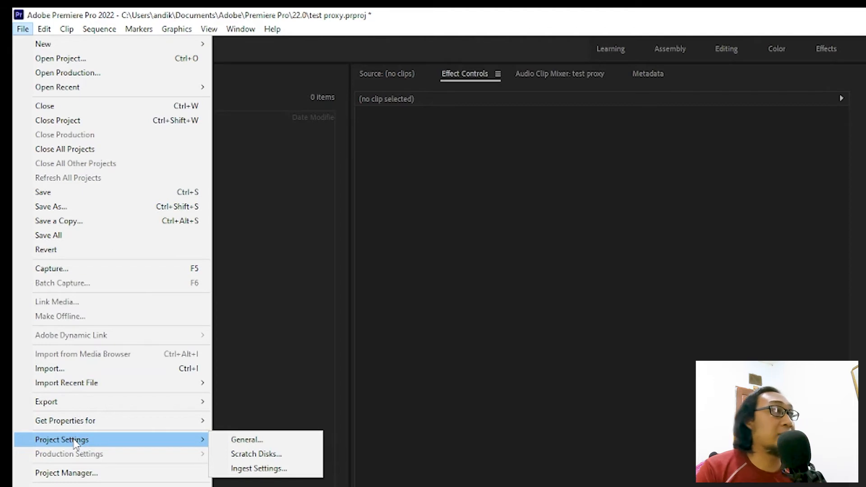
left_click(258, 469)
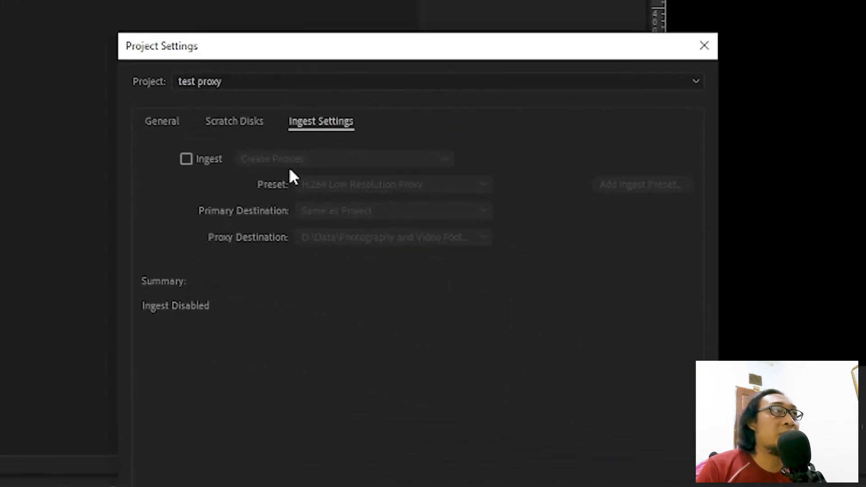
left_click(190, 160)
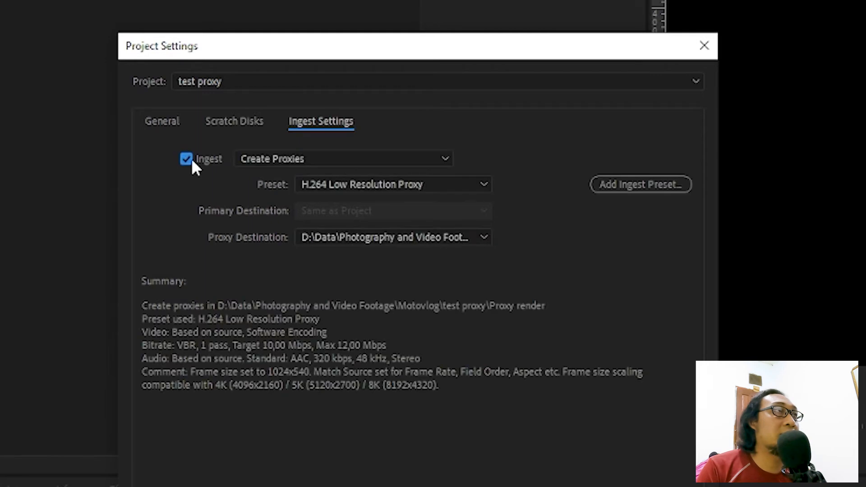
left_click(334, 166)
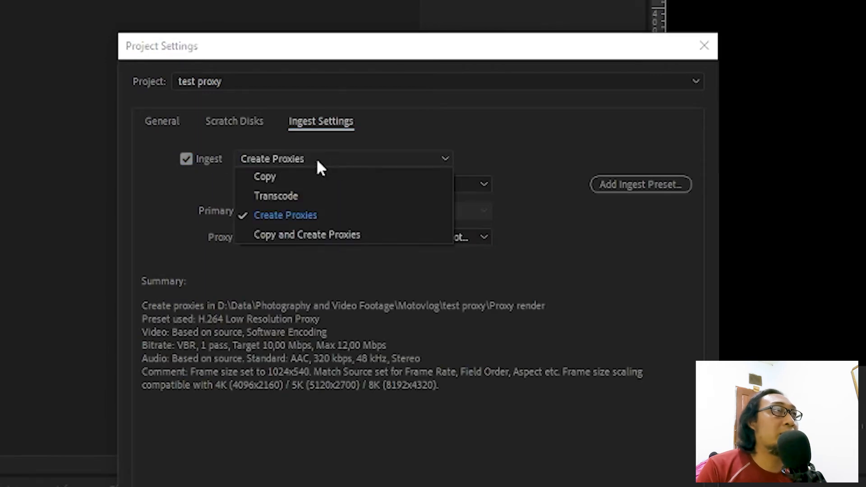
left_click(288, 214)
left_click(385, 187)
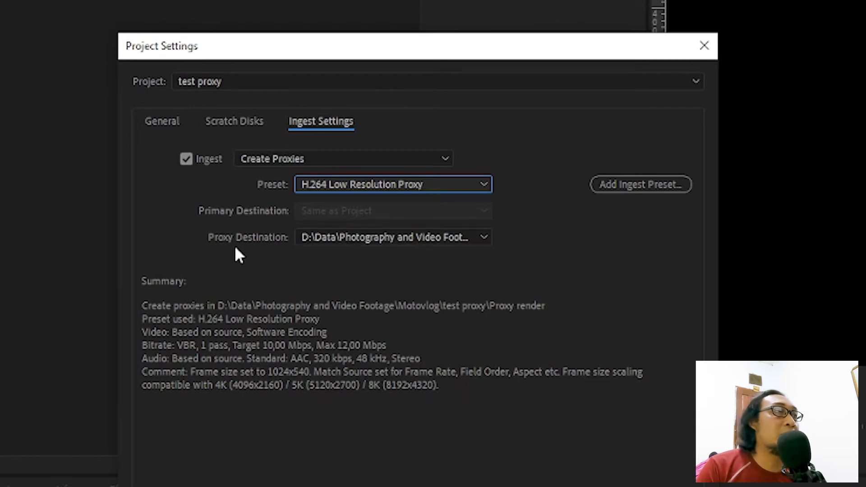
- Keep test proxy\Proxy render as the proxy destination, check that folder in File Explorer, and apply the ingest settings
left_click(359, 239)
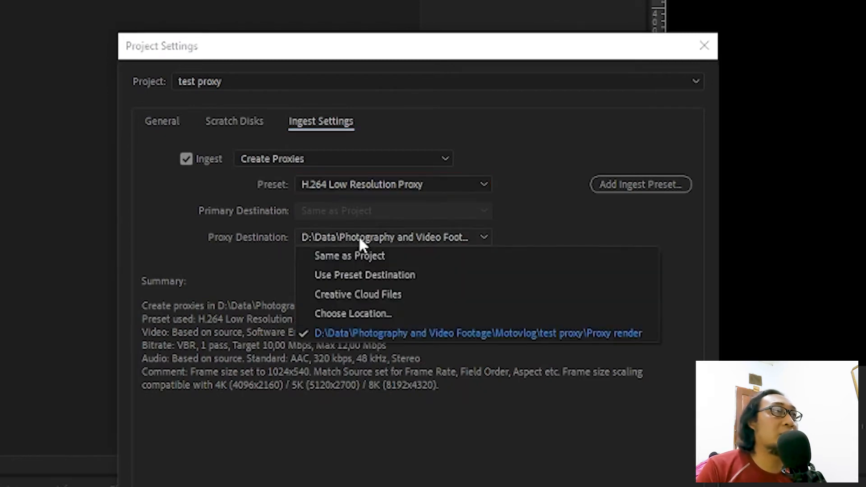
left_click(389, 332)
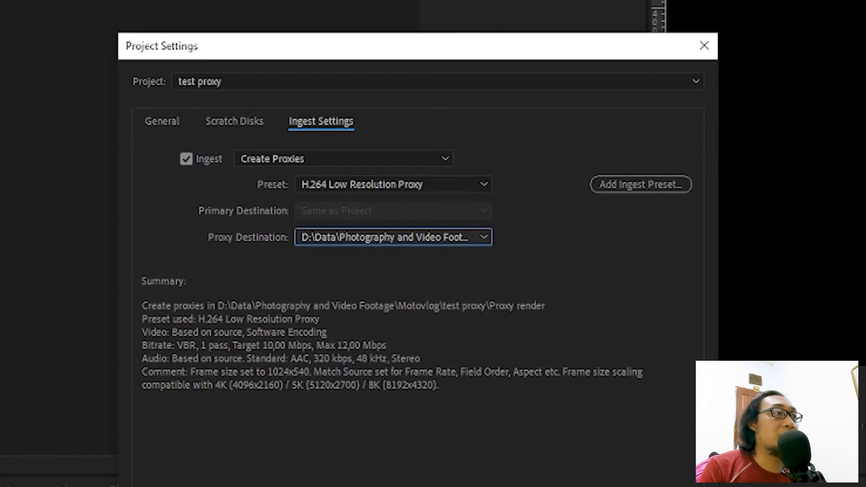
key("alt+Tab")
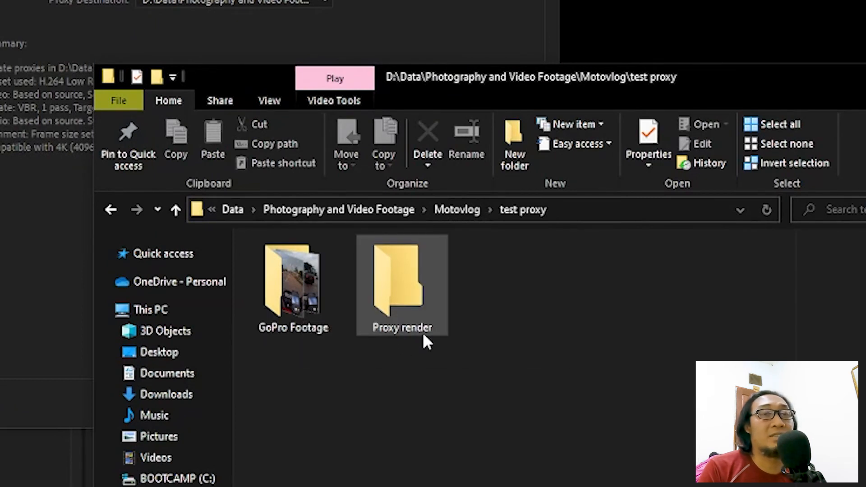
mouse_move(417, 337)
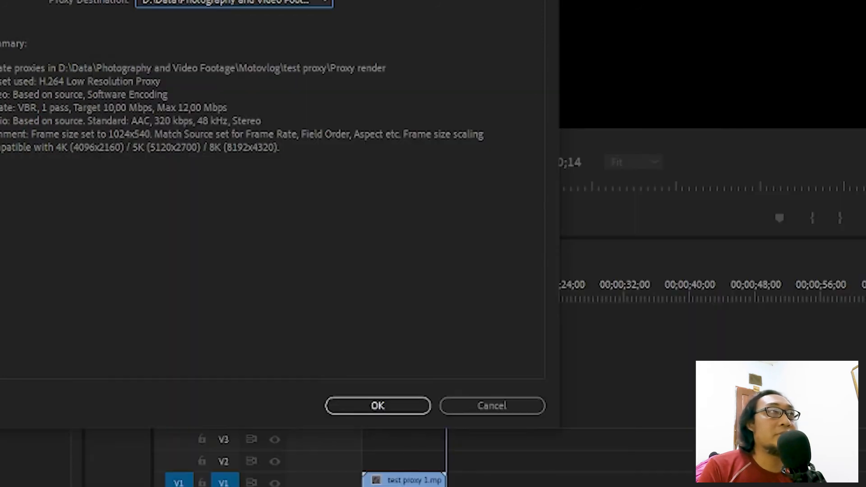
left_click(387, 408)
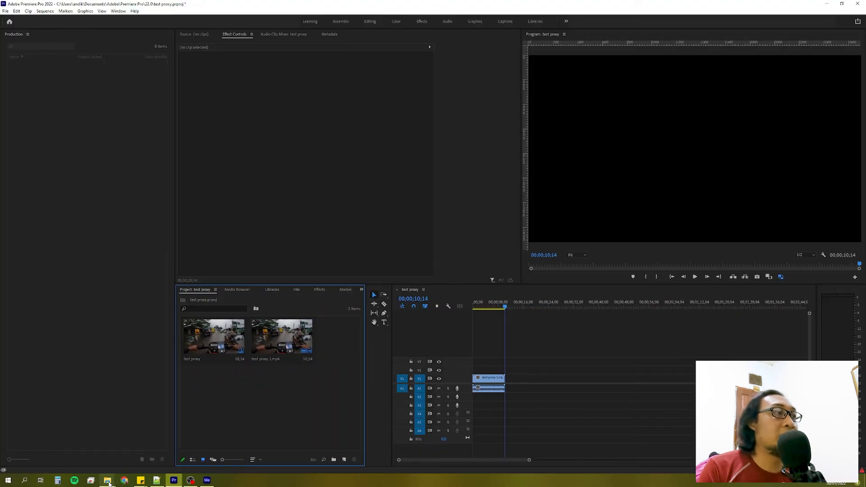
- Switch to the GoPro Footage folder in File Explorer and place its window clear of the Project panel
mouse_move(108, 480)
left_click(162, 459)
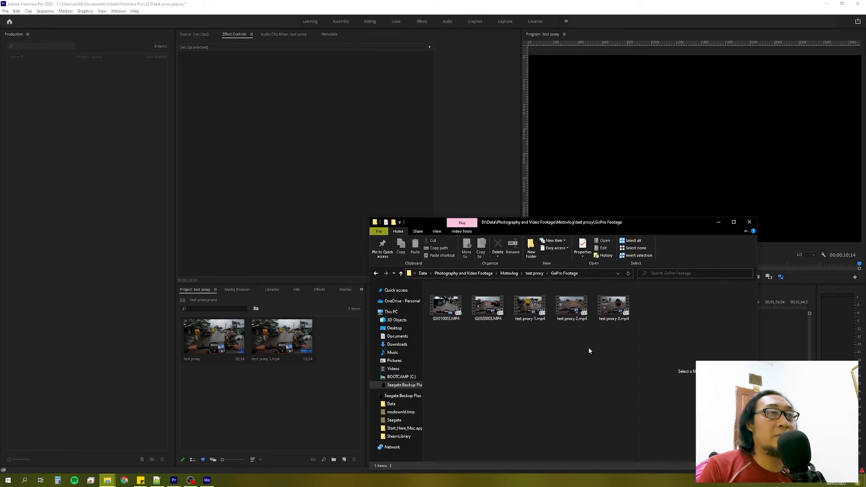
left_click_drag(656, 223, 745, 221)
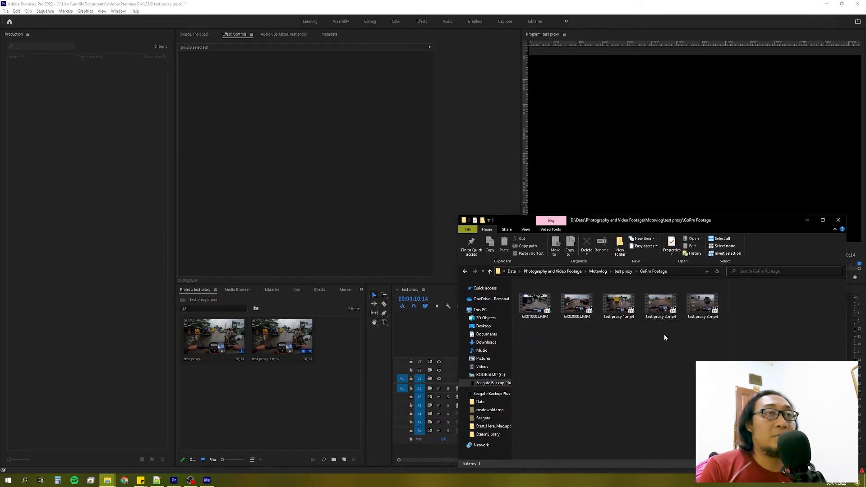
left_click(661, 308)
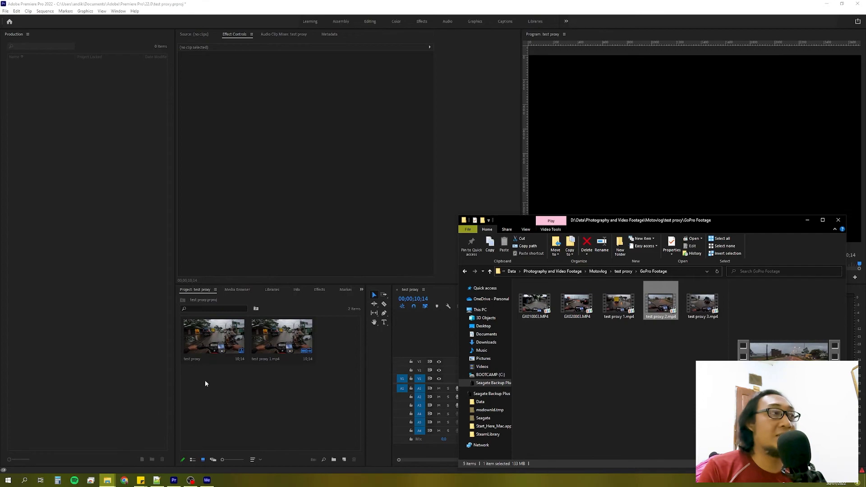
- Check the contents of the Proxy render folder inside test proxy, and return to the GoPro Footage folder
left_click(107, 480)
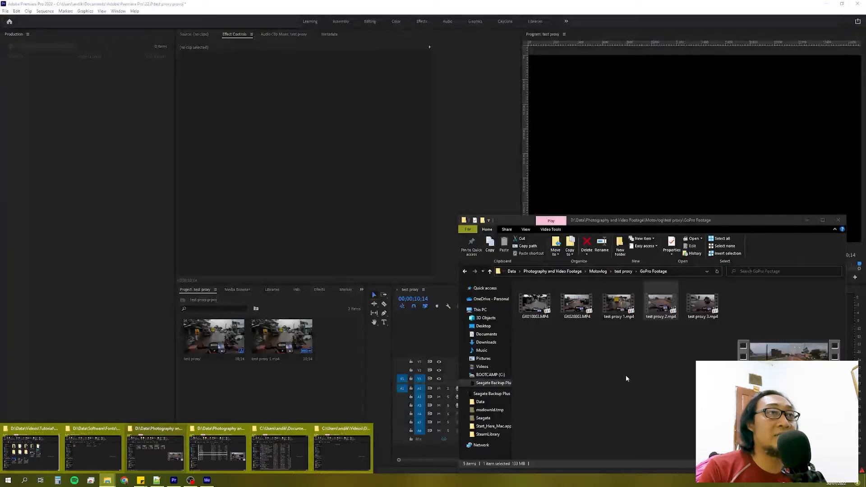
left_click(624, 271)
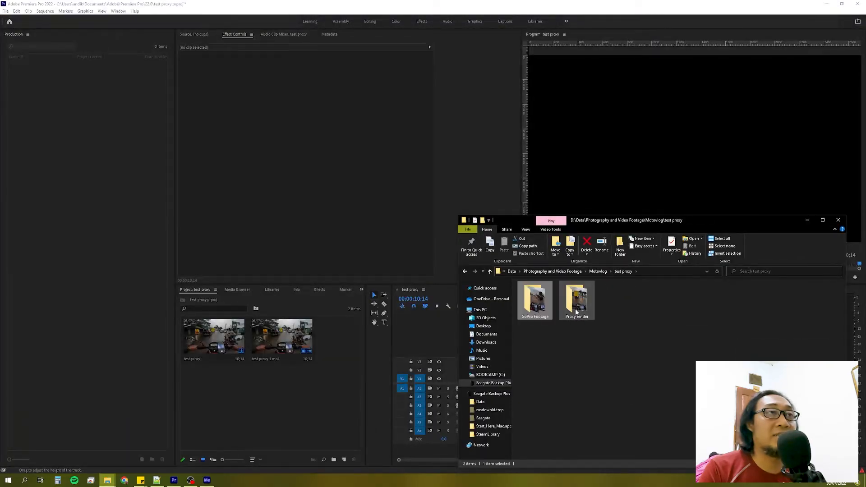
left_click(579, 305)
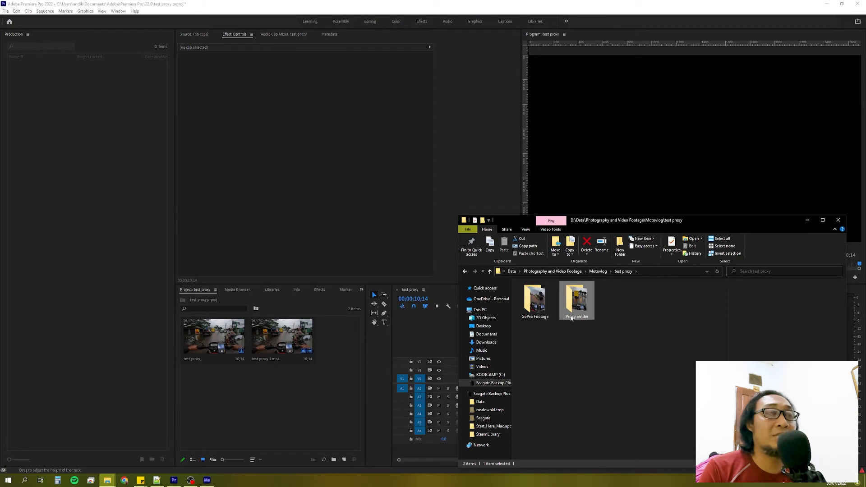
double_click(582, 304)
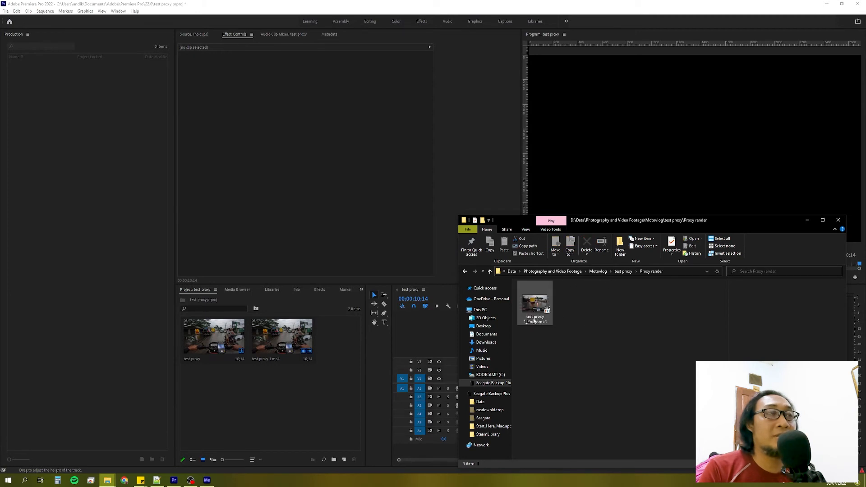
left_click(622, 272)
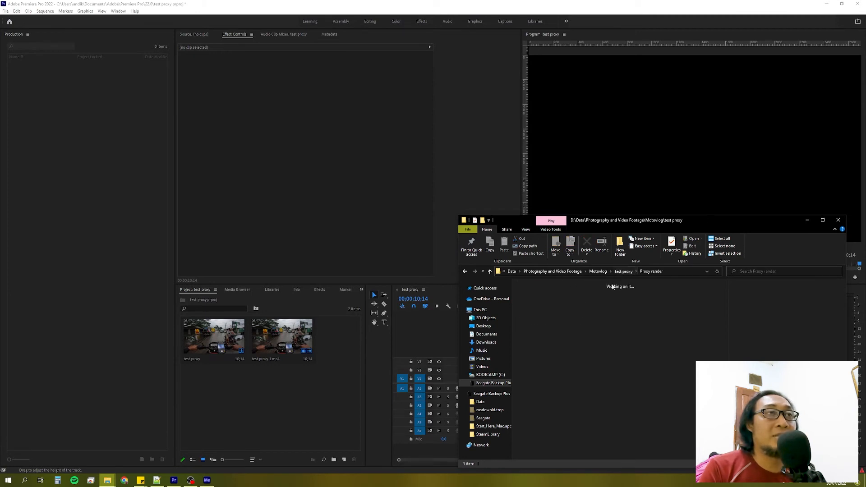
double_click(535, 301)
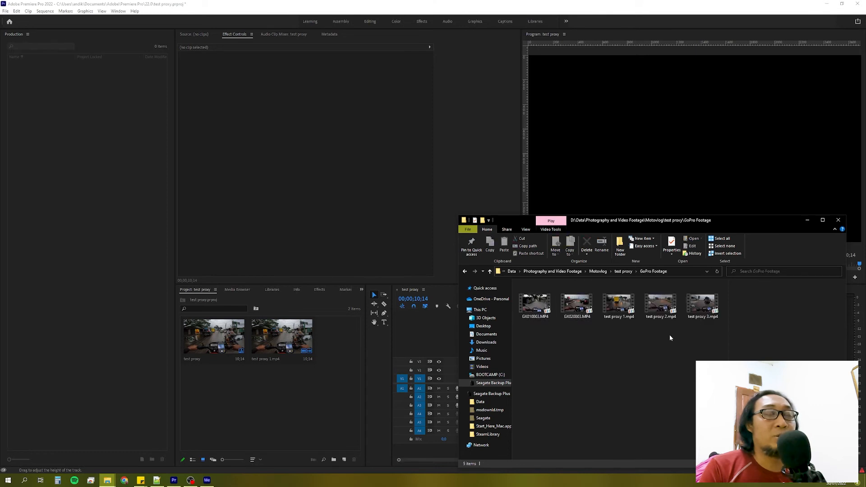
- Import test proxy 2.mp4 and test proxy 3.mp4 from the GoPro Footage folder into the Premiere Pro project
left_click_drag(656, 334, 717, 312)
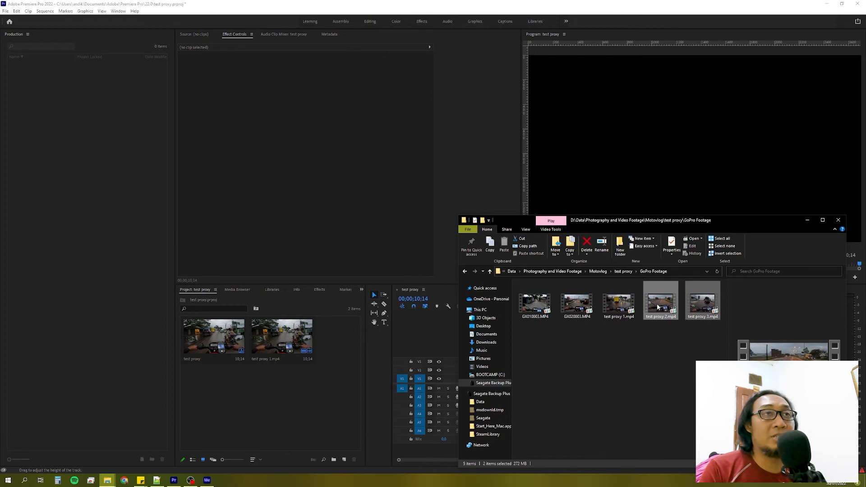
left_click_drag(658, 307, 302, 409)
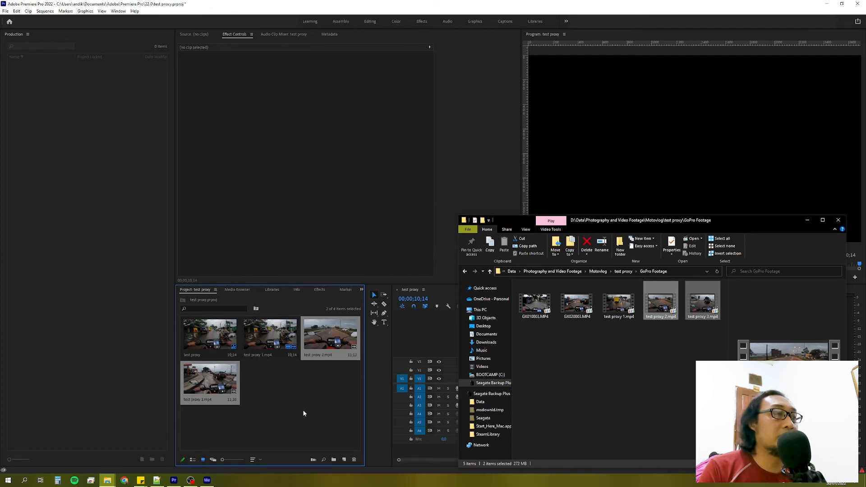
left_click(303, 412)
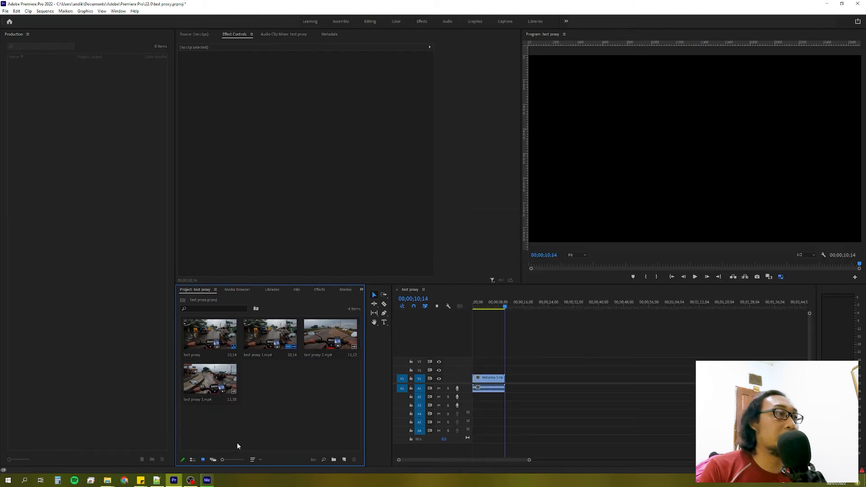
- Check the new proxy jobs in Adobe Media Encoder and their files in the Proxy render folder, and return to Premiere Pro
left_click(206, 480)
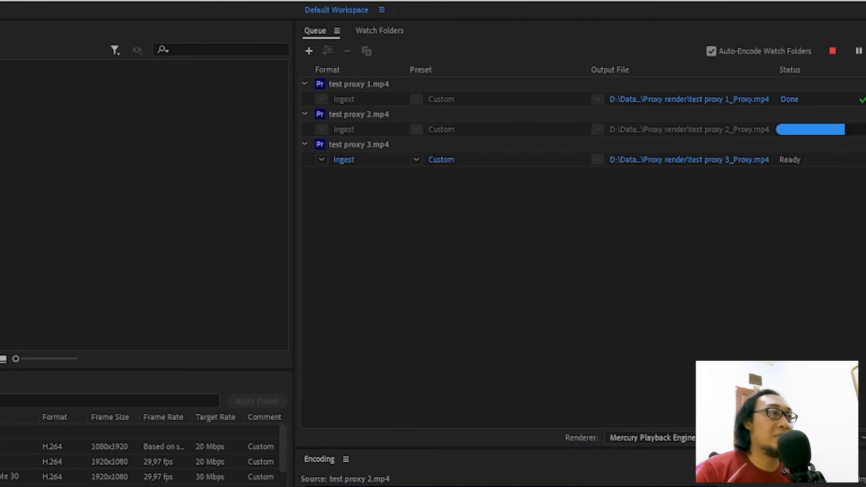
key("alt+Tab")
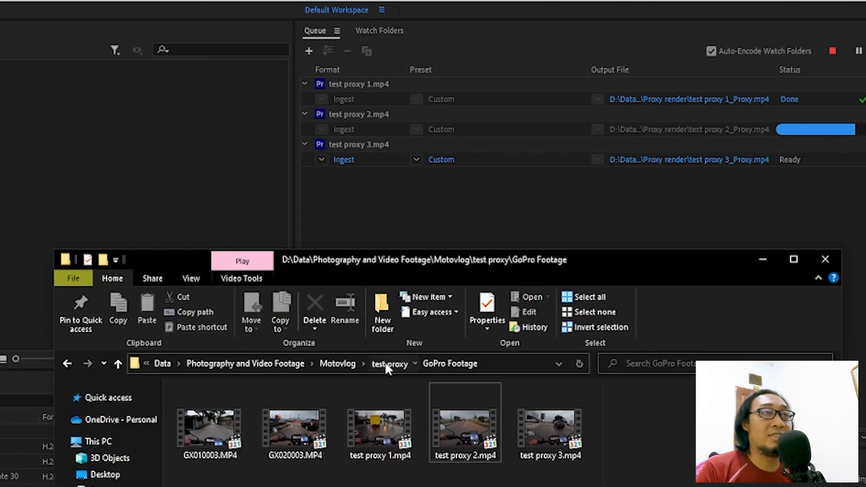
left_click(387, 362)
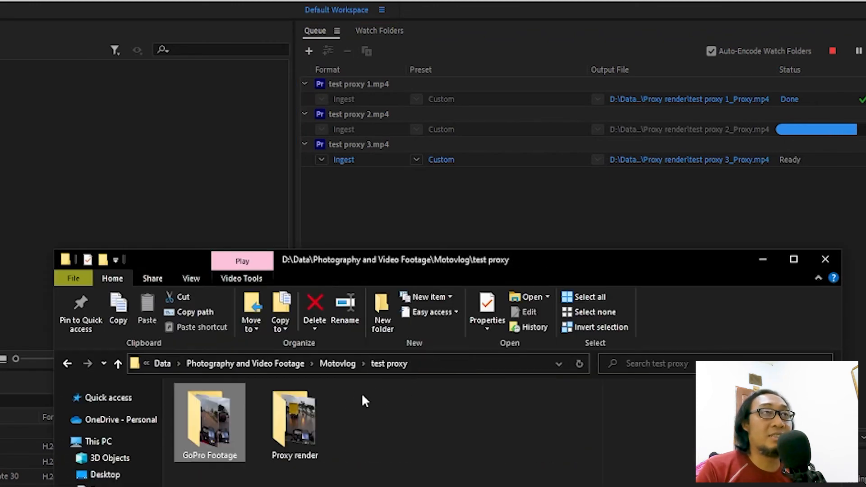
double_click(305, 422)
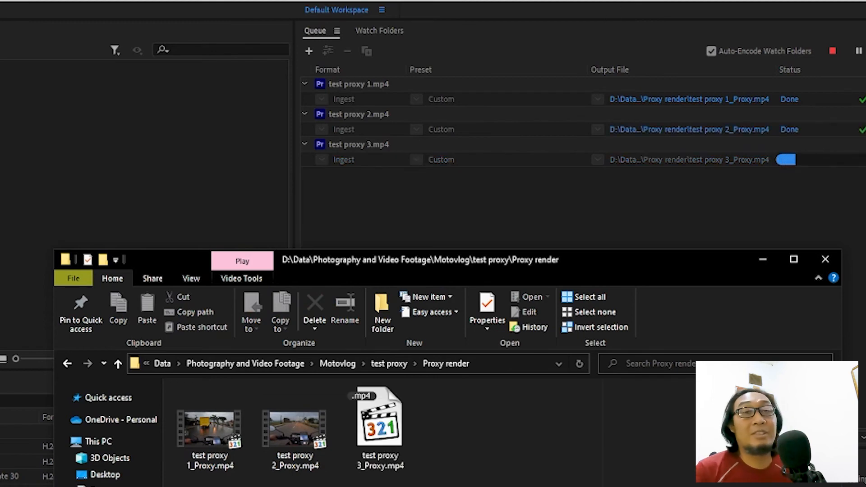
key("alt+Tab")
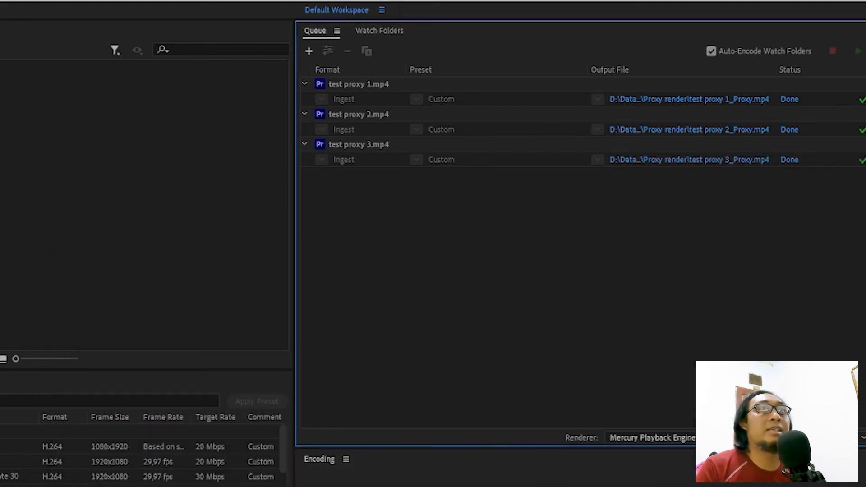
key("alt+Tab")
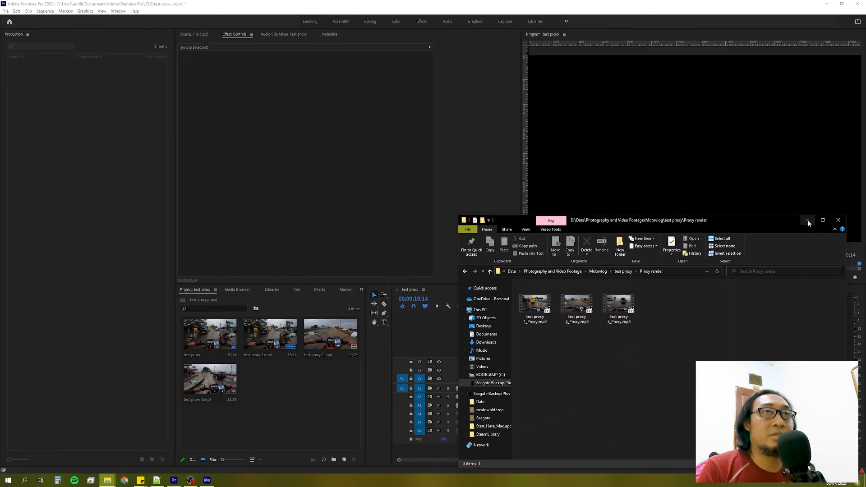
left_click(807, 222)
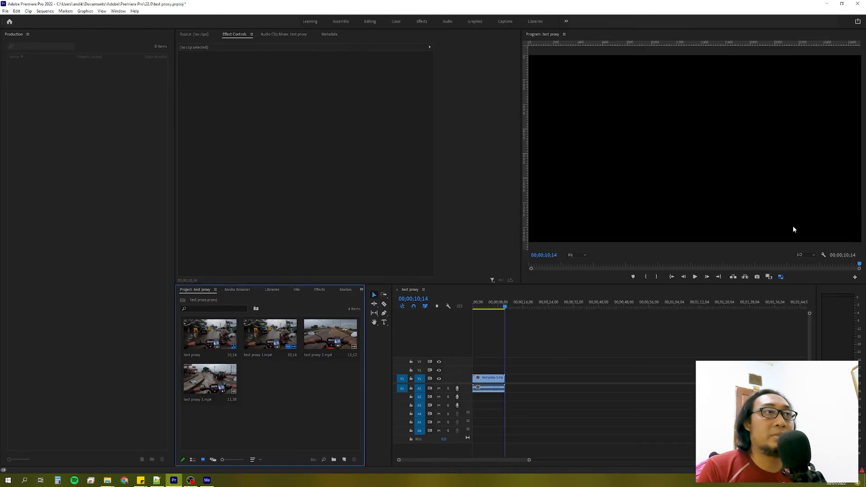
- Add test proxy 2.mp4 and test proxy 3.mp4 to V1 and A1 after the existing clip in the sequence
left_click(320, 342)
left_click(221, 380, "ctrl")
left_click_drag(321, 343, 547, 383)
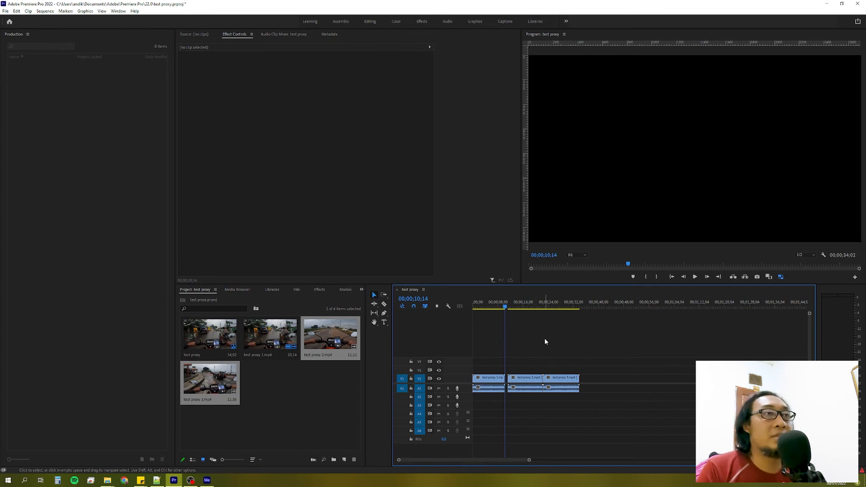
- Play the sequence from the test proxy 2.mp4 clip, lowering the test proxy 3.mp4 clip's volume in the Audio Clip Mixer during playback
left_click(510, 307)
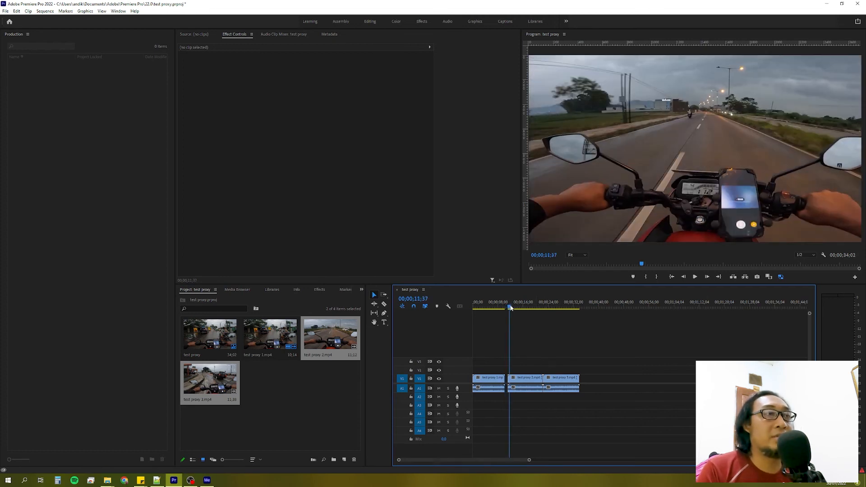
key("space")
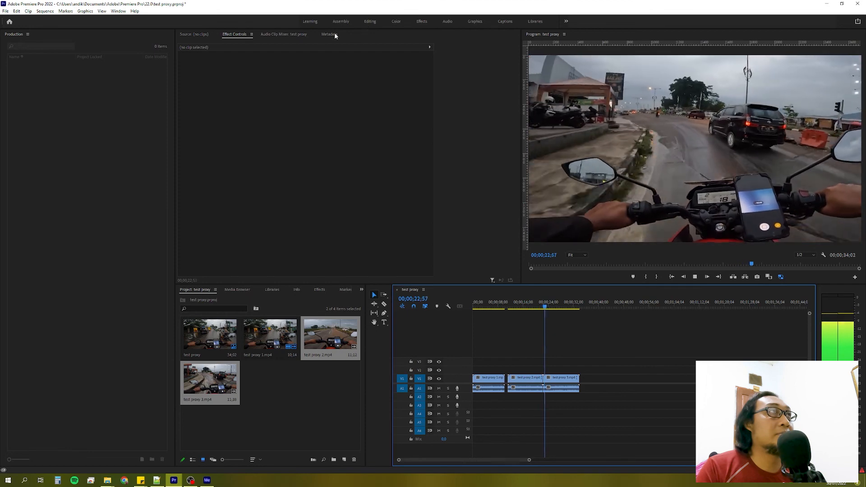
left_click(282, 34)
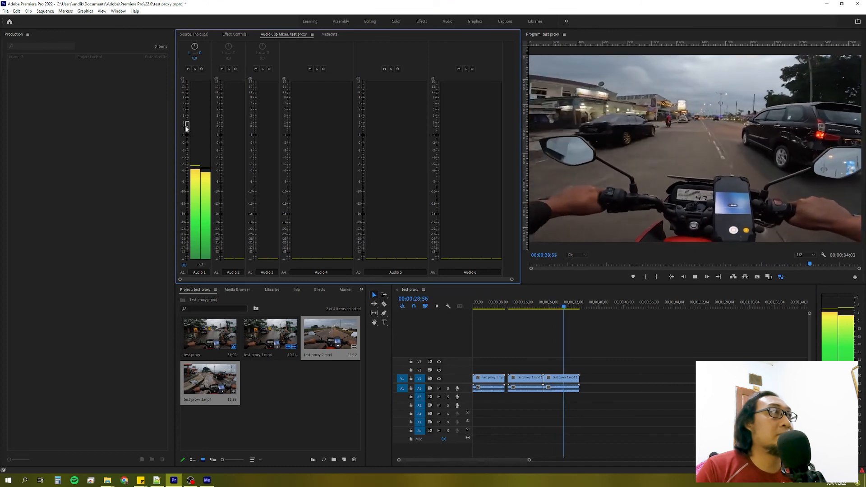
left_click_drag(186, 128, 188, 164)
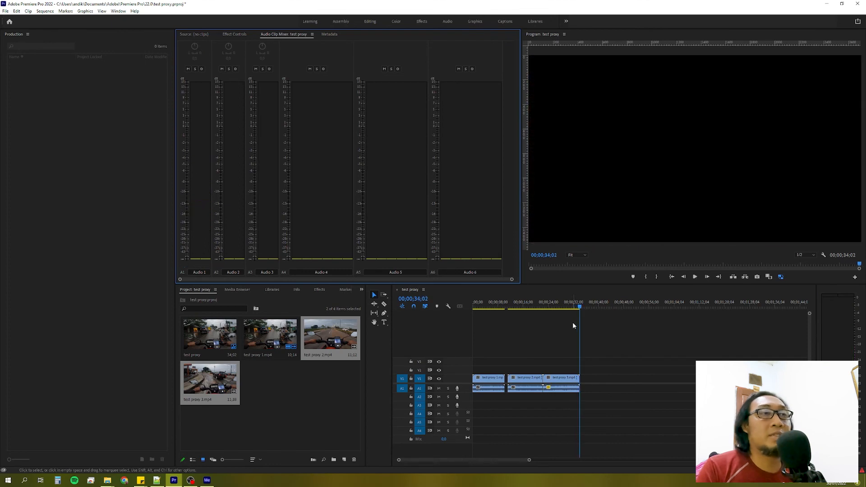
left_click(515, 307)
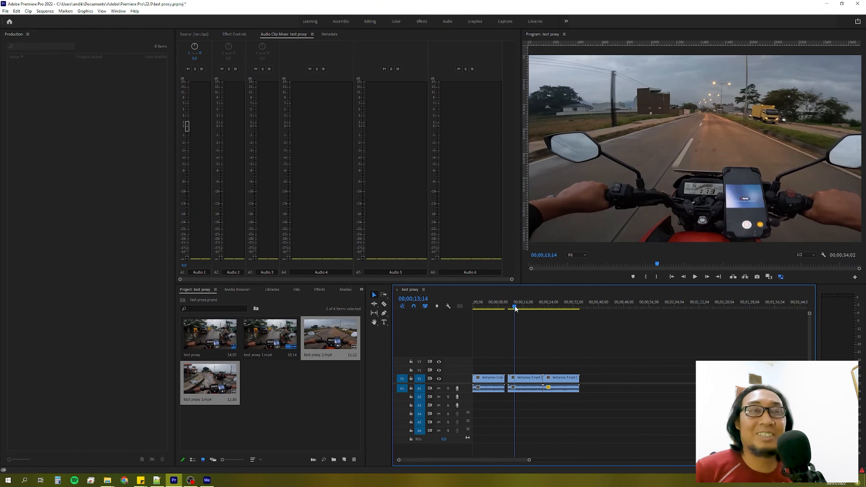